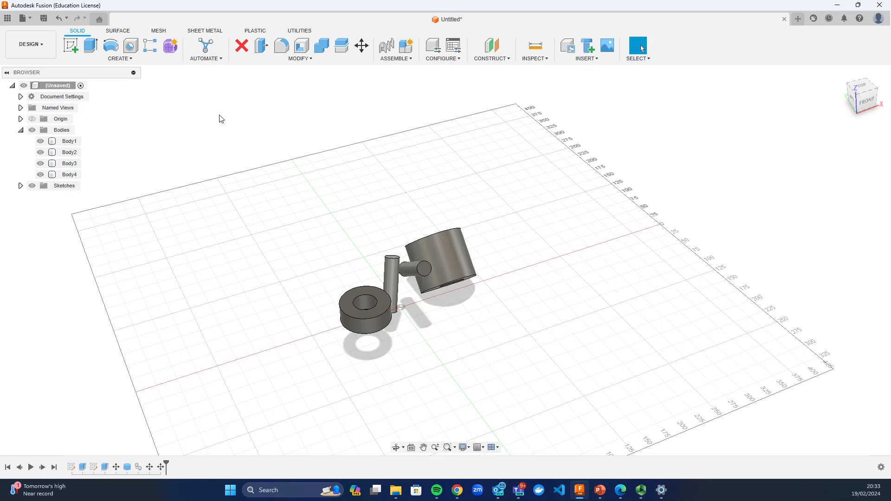
pyautogui.click(369, 324)
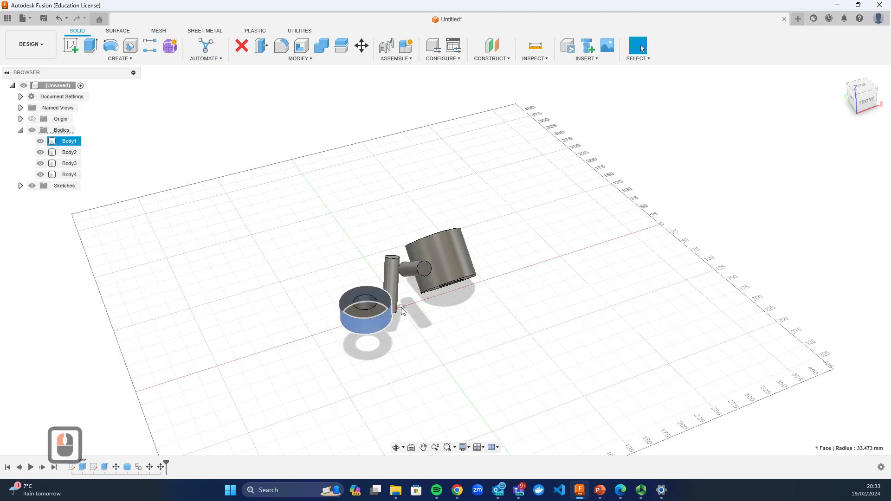
pyautogui.keyDown('shift'); pyautogui.click(449, 262); pyautogui.keyUp('shift')
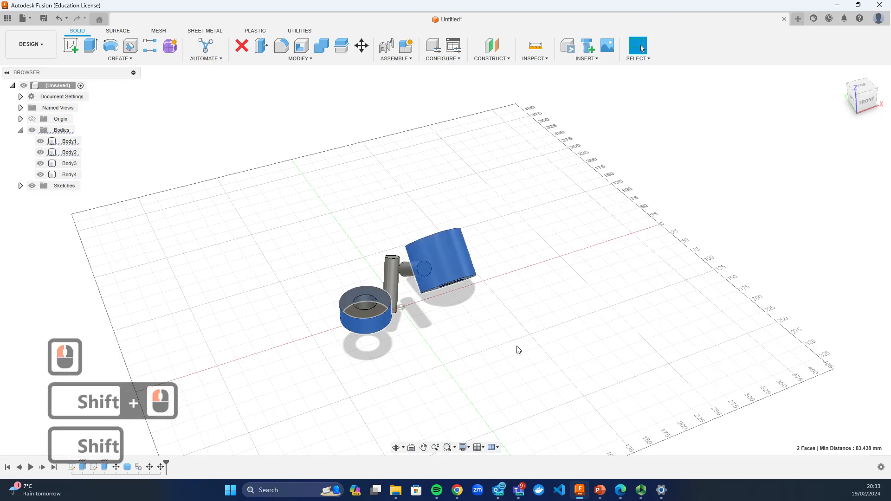
pyautogui.keyDown('shift'); pyautogui.moveTo(528, 355); pyautogui.dragTo(458, 328, button='middle'); pyautogui.keyUp('shift')
pyautogui.click(385, 278)
pyautogui.click(410, 278)
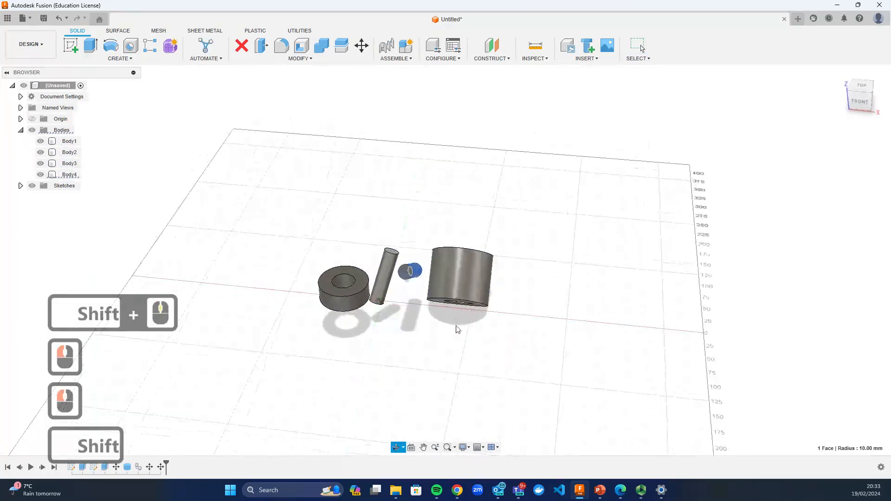
pyautogui.click(213, 190)
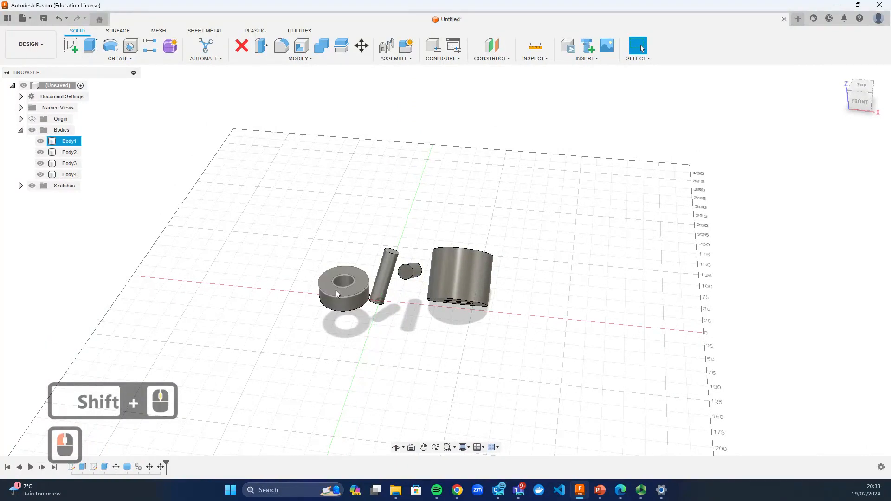
# - Apply Paint - Metallic (Green) to the ring and the large cylinder, and the red metallic paint to the two rods
pyautogui.press('a')
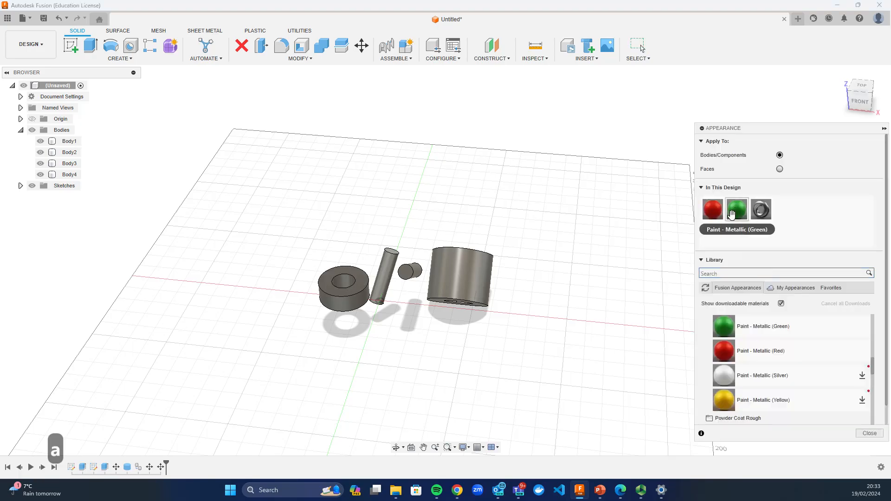
pyautogui.moveTo(736, 209); pyautogui.dragTo(453, 281)
pyautogui.moveTo(737, 209); pyautogui.dragTo(331, 302)
pyautogui.moveTo(712, 209); pyautogui.dragTo(384, 276)
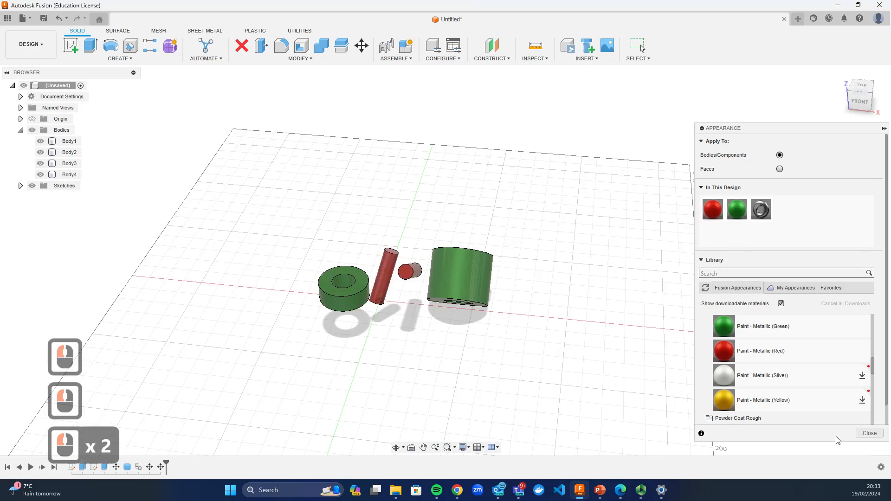
pyautogui.click(869, 433)
# - Start Automated Modeling and choose the outer cylindrical faces of the large cylinder and the ring as the faces to connect
pyautogui.keyDown('shift'); pyautogui.moveTo(595, 366); pyautogui.dragTo(450, 286, button='middle'); pyautogui.keyUp('shift')
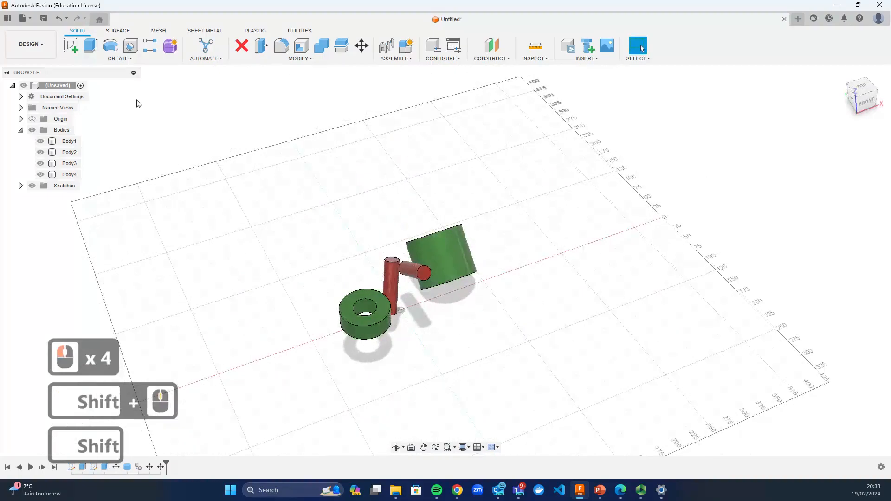
pyautogui.click(206, 46)
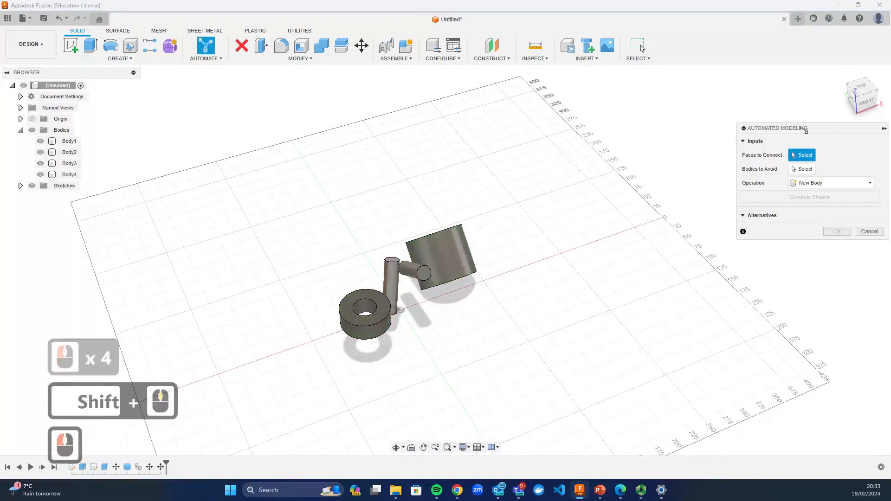
pyautogui.moveTo(806, 130); pyautogui.dragTo(658, 130)
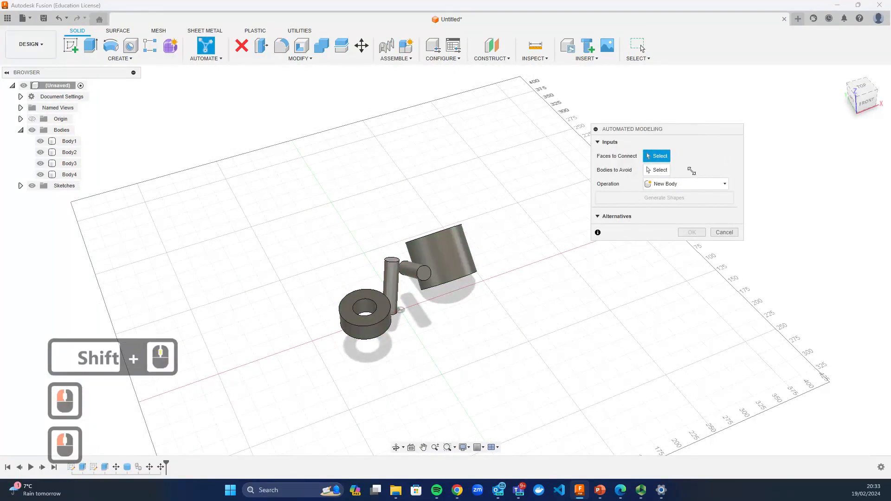
pyautogui.click(466, 252)
pyautogui.click(384, 324)
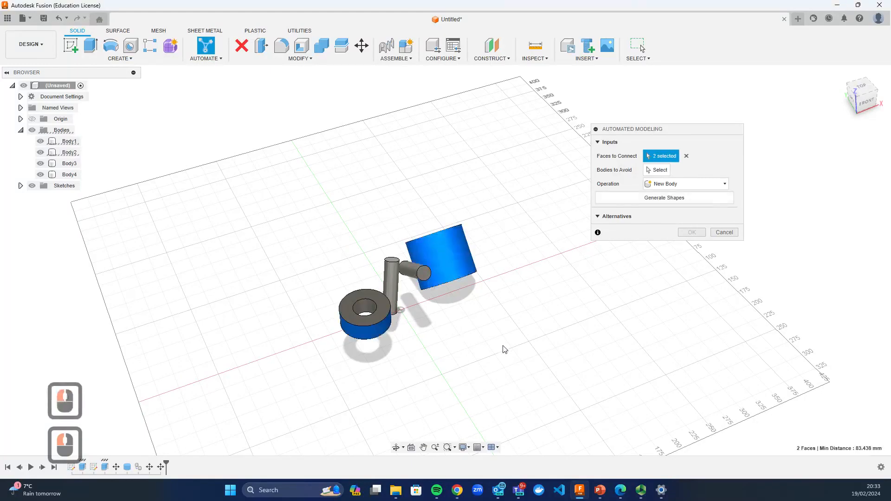
# - Set the two slim rods between the ring and the large cylinder as bodies to avoid
pyautogui.keyDown('shift'); pyautogui.moveTo(514, 345); pyautogui.dragTo(483, 341, button='middle'); pyautogui.keyUp('shift')
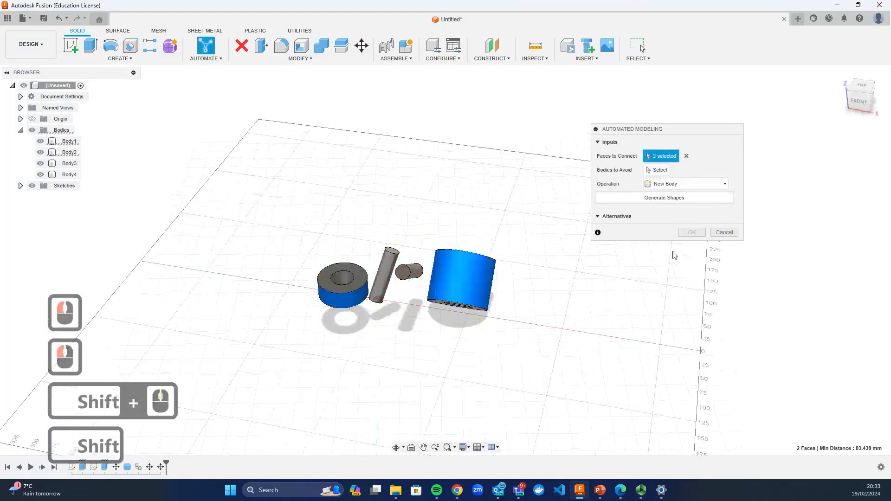
pyautogui.click(660, 170)
pyautogui.click(409, 271)
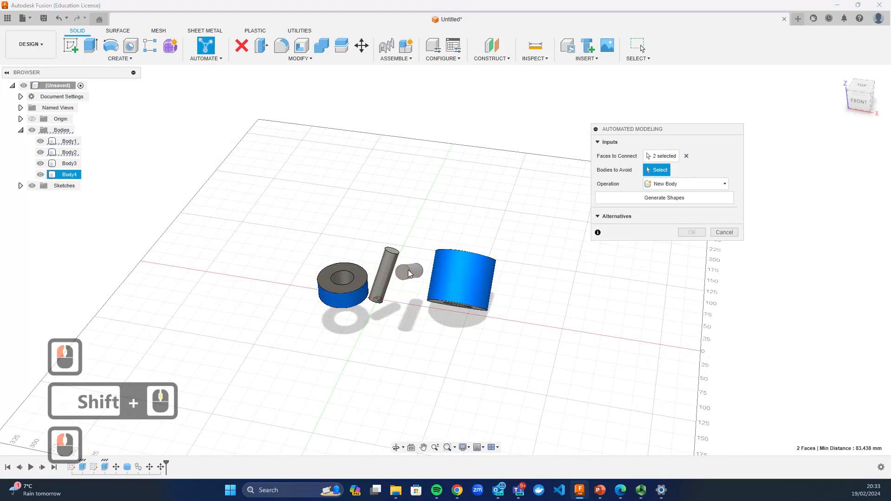
pyautogui.click(383, 277)
# - Generate the connecting shapes with the New Body operation and show the list of alternatives
pyautogui.keyDown('shift'); pyautogui.moveTo(533, 356); pyautogui.dragTo(552, 361, button='middle'); pyautogui.keyUp('shift')
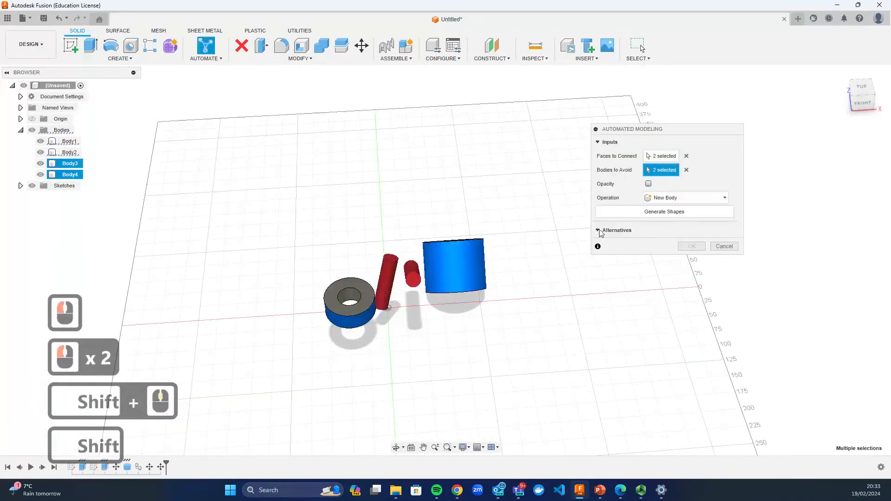
pyautogui.click(599, 230)
pyautogui.moveTo(669, 131); pyautogui.dragTo(677, 82)
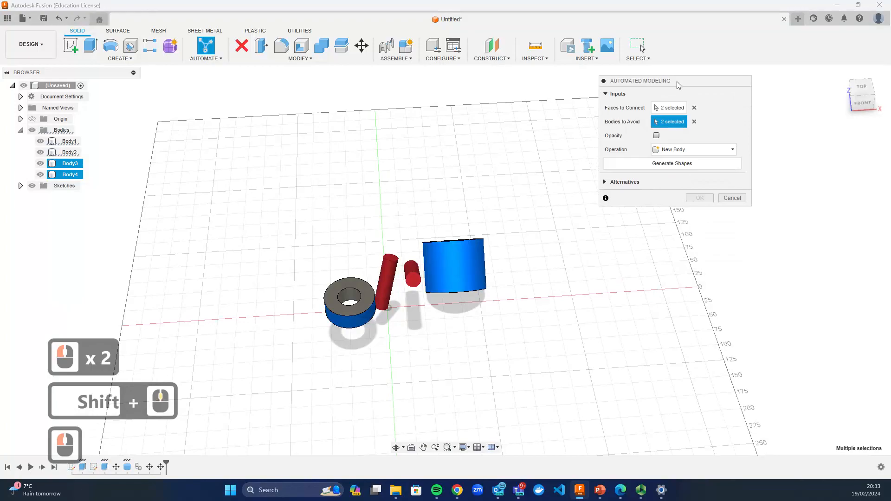
pyautogui.click(689, 164)
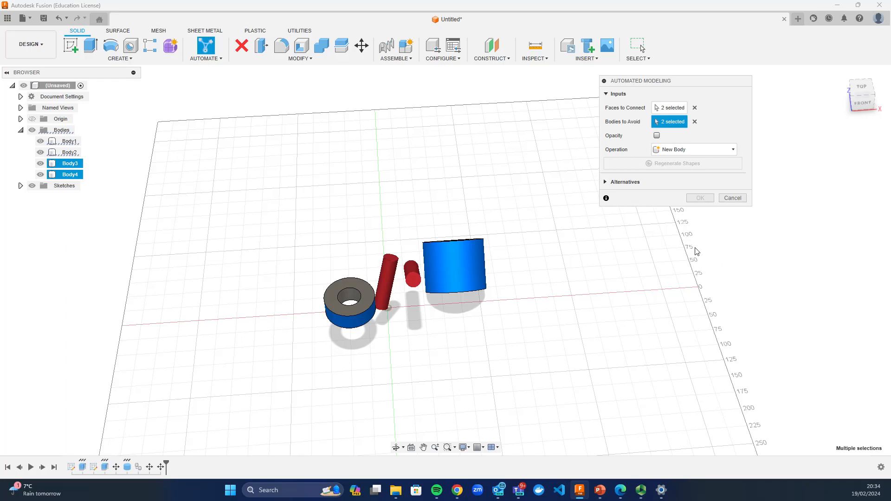
pyautogui.click(605, 183)
pyautogui.moveTo(699, 86); pyautogui.dragTo(699, 69)
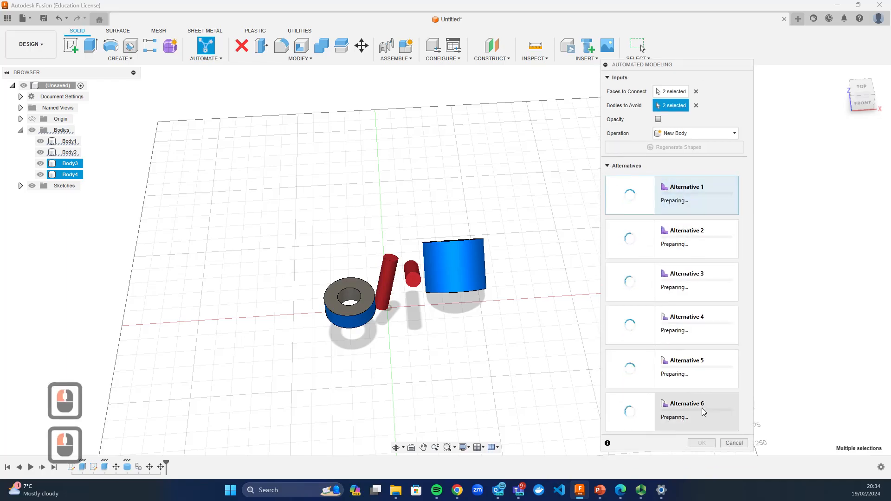
pyautogui.scroll(-4, 703, 335)
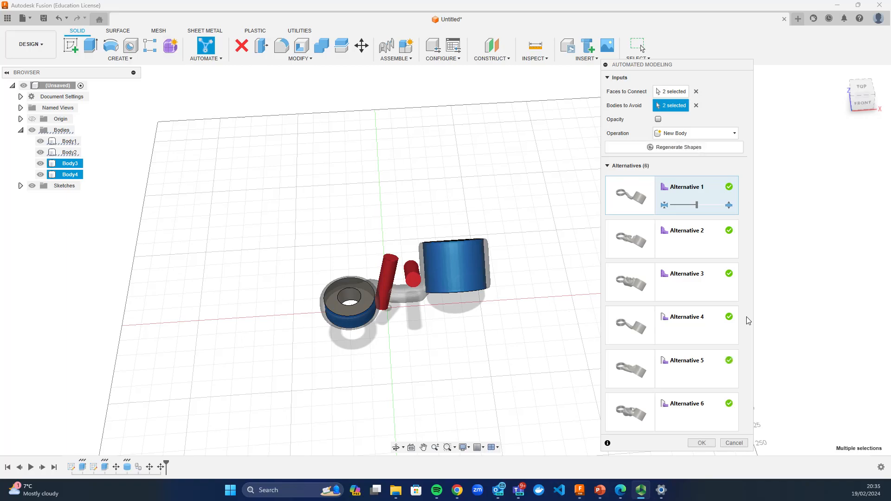
# - Choose Alternative 5 and create it as a new body
pyautogui.click(687, 370)
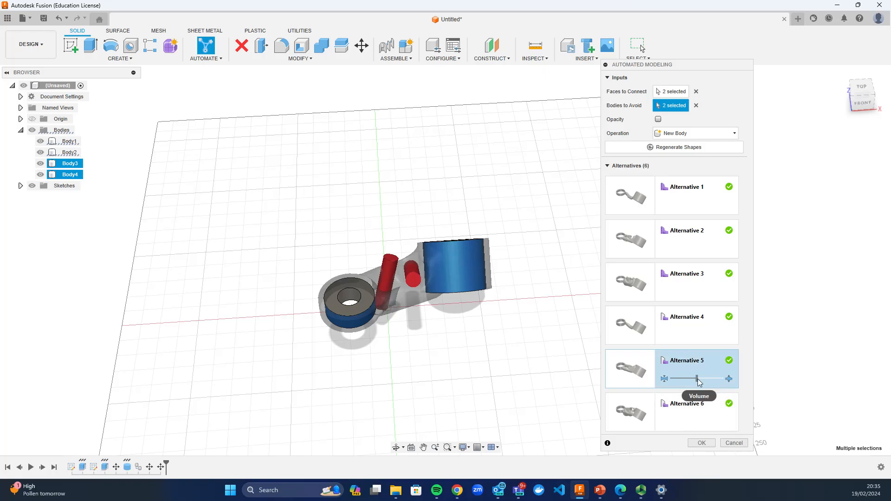
pyautogui.moveTo(698, 380)
pyautogui.mouseDown()
pyautogui.moveTo(688, 379)
pyautogui.moveTo(710, 384)
pyautogui.moveTo(693, 383)
pyautogui.mouseUp()
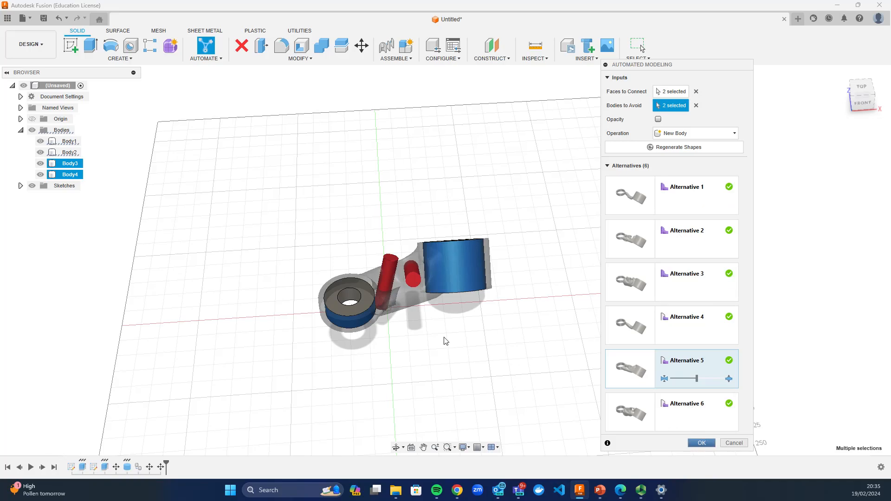
pyautogui.click(698, 443)
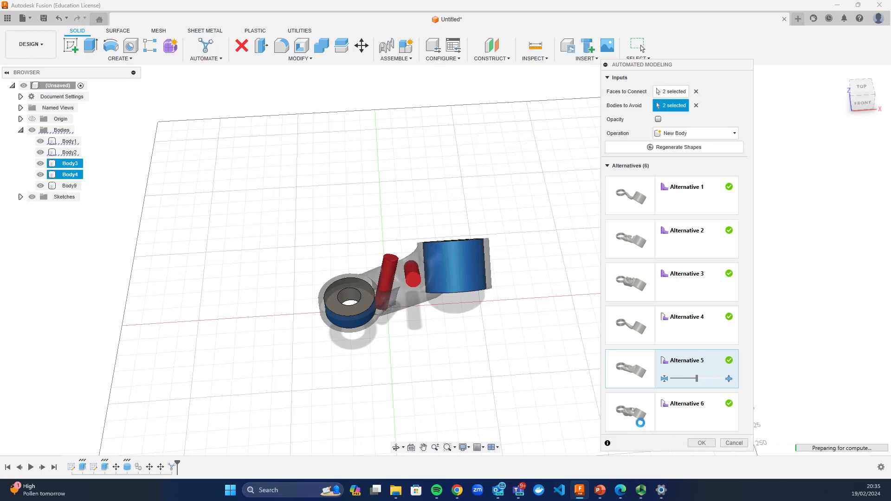
# - Hide the two red rods and join the generated body with the ring and the large cylinder using Combine
pyautogui.middleClick(402, 327)
pyautogui.middleClick(402, 327)
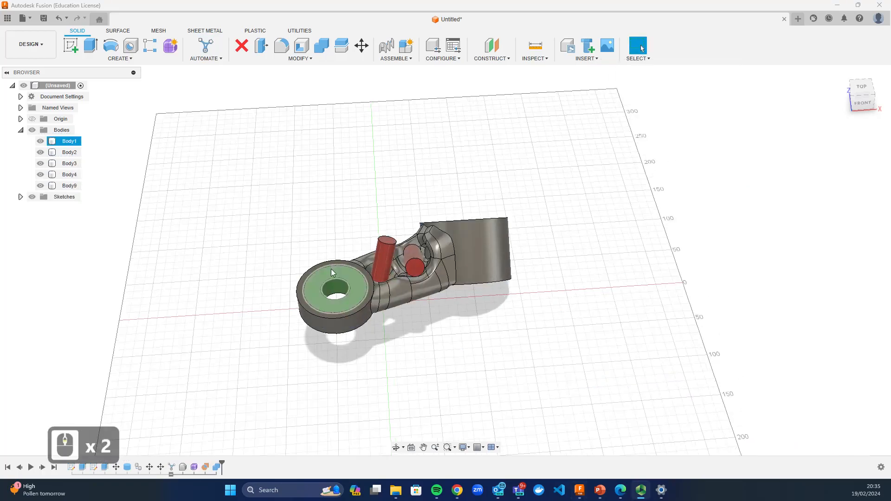
pyautogui.keyDown('shift'); pyautogui.moveTo(464, 334); pyautogui.dragTo(464, 292, button='middle'); pyautogui.keyUp('shift')
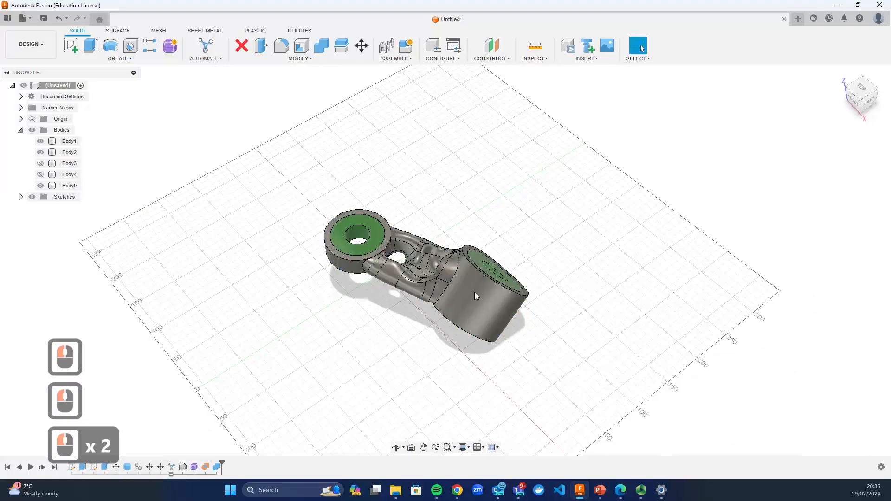
pyautogui.click(324, 48)
pyautogui.click(417, 260)
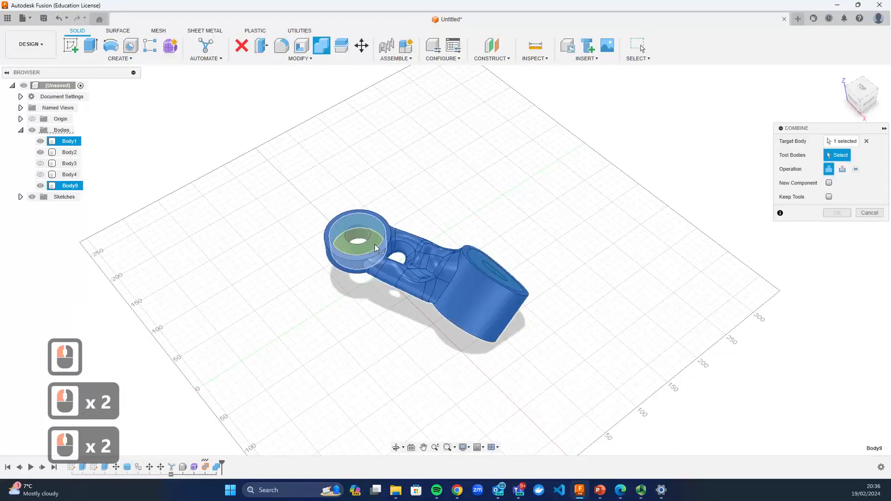
pyautogui.click(353, 223)
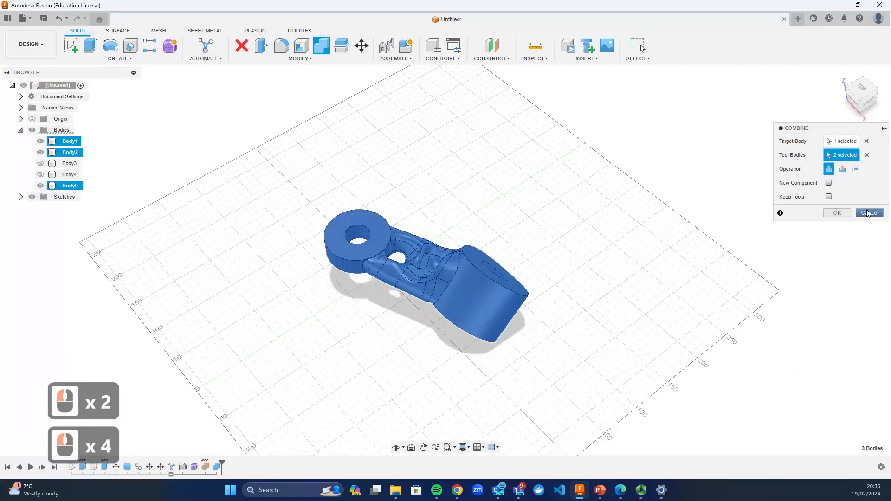
pyautogui.click(837, 213)
pyautogui.keyDown('shift'); pyautogui.moveTo(627, 291); pyautogui.dragTo(466, 277, button='middle'); pyautogui.keyUp('shift')
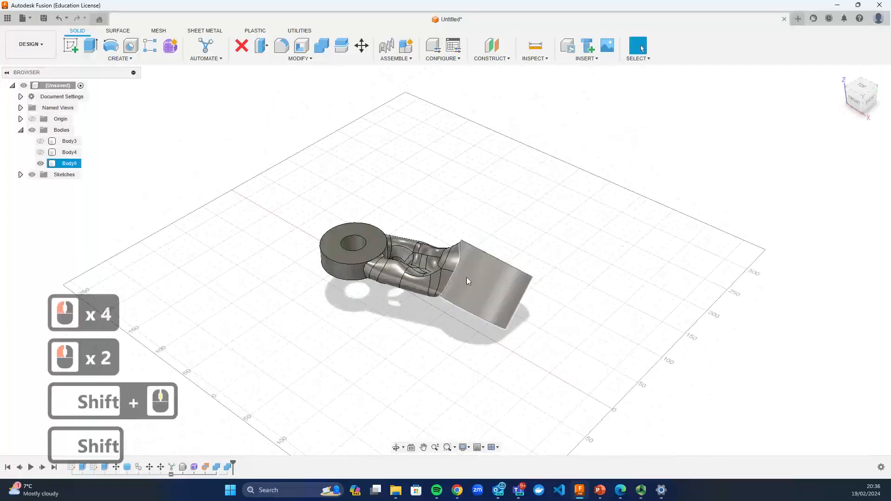
pyautogui.scroll(3, 440, 292)
pyautogui.keyDown('shift'); pyautogui.moveTo(411, 334); pyautogui.dragTo(448, 320, button='middle'); pyautogui.keyUp('shift')
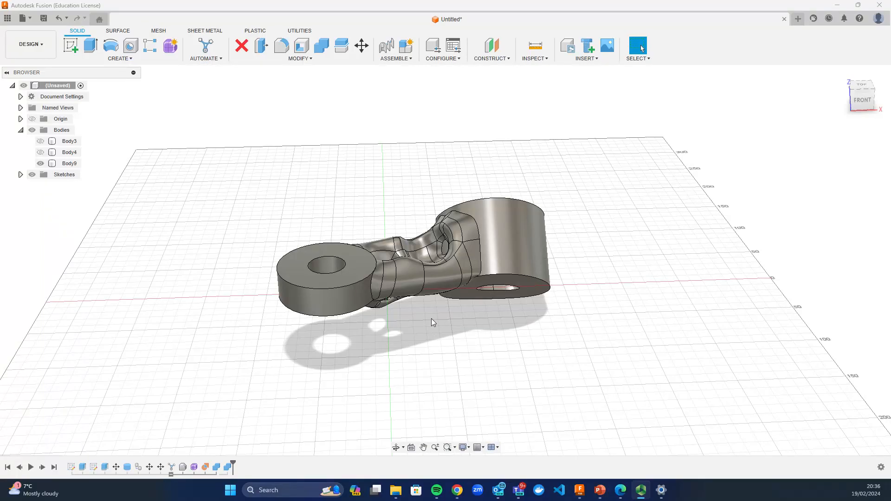
# - Open the GE Bracket design from the Generative Design Samples project
pyautogui.click(8, 21)
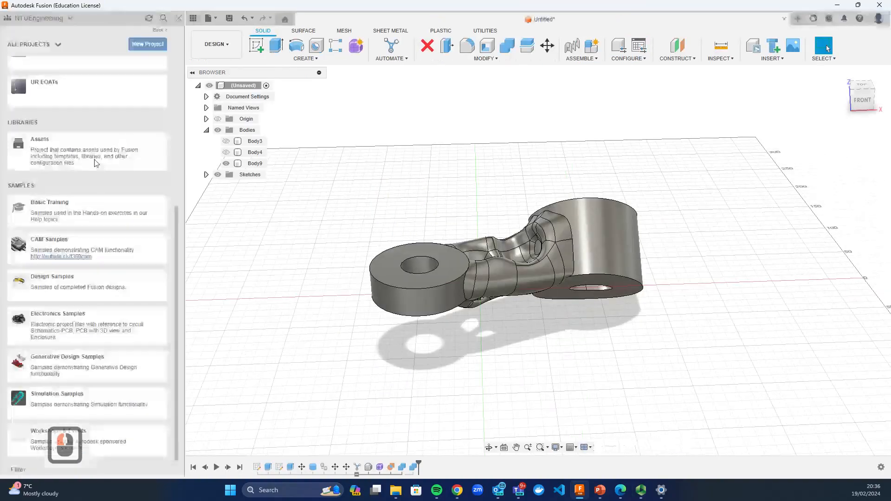
pyautogui.scroll(-4, 95, 363)
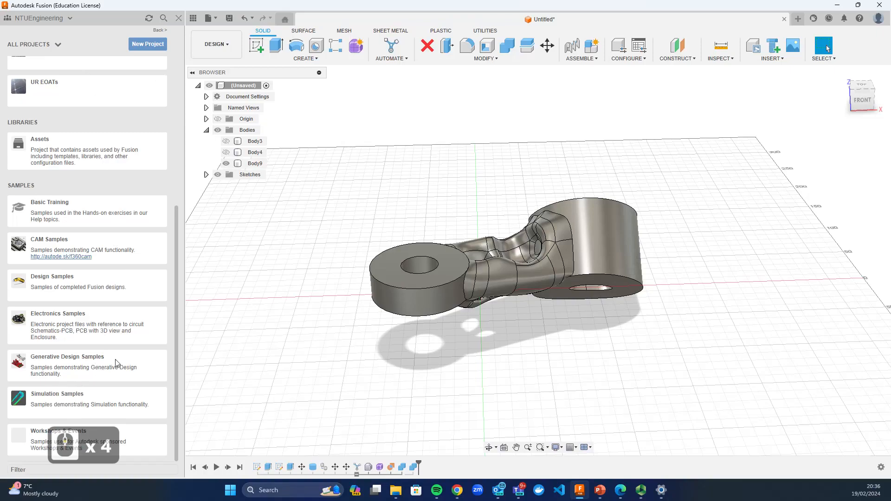
pyautogui.doubleClick(59, 369)
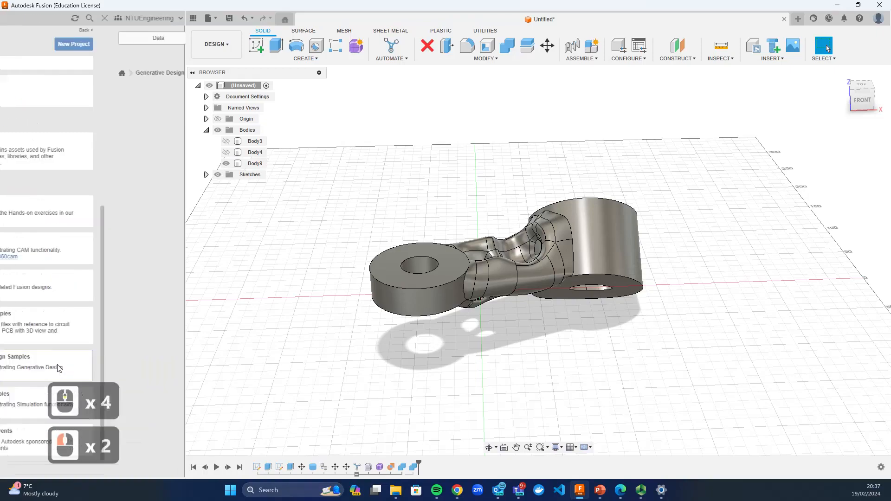
pyautogui.scroll(-4, 116, 306)
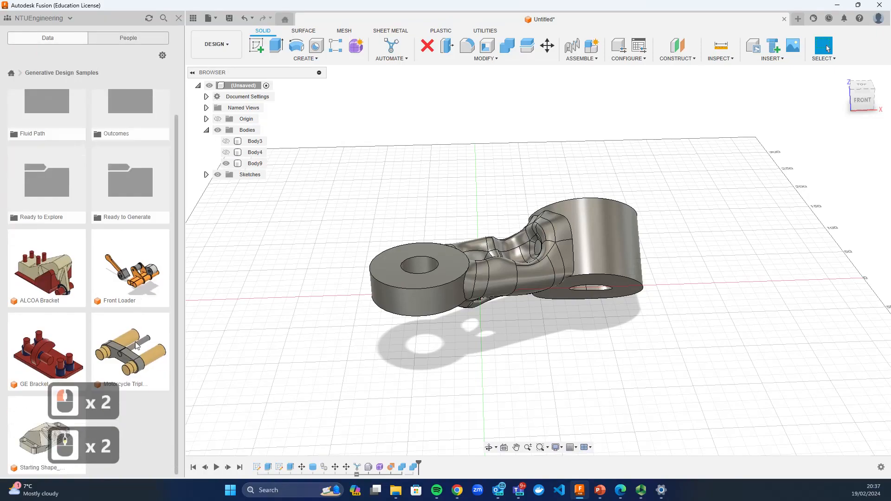
pyautogui.doubleClick(44, 352)
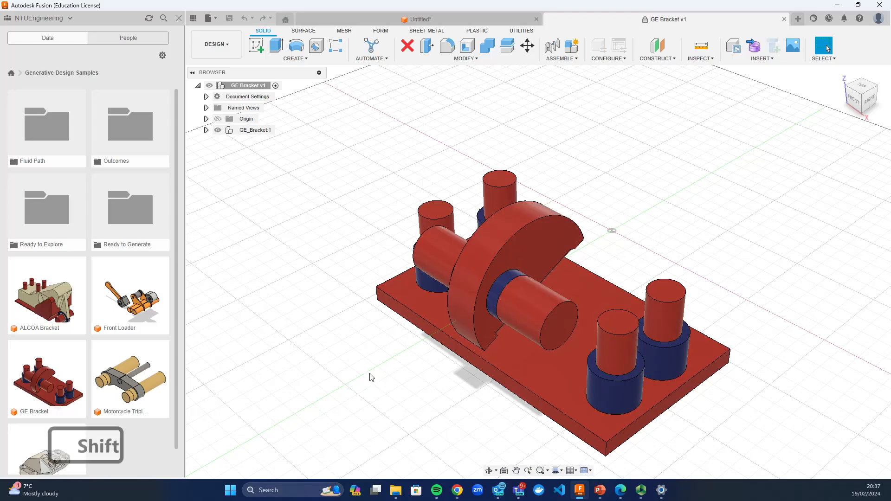
# - Open the Generate_GE Bracket sample from the Ready to Generate folder
pyautogui.keyDown('shift'); pyautogui.moveTo(368, 374); pyautogui.dragTo(457, 278, button='middle'); pyautogui.keyUp('shift')
pyautogui.doubleClick(108, 219)
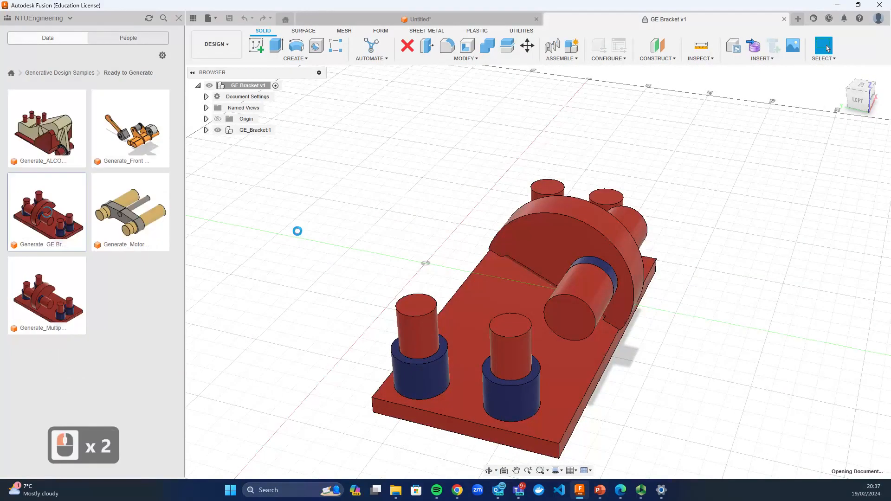
pyautogui.doubleClick(48, 213)
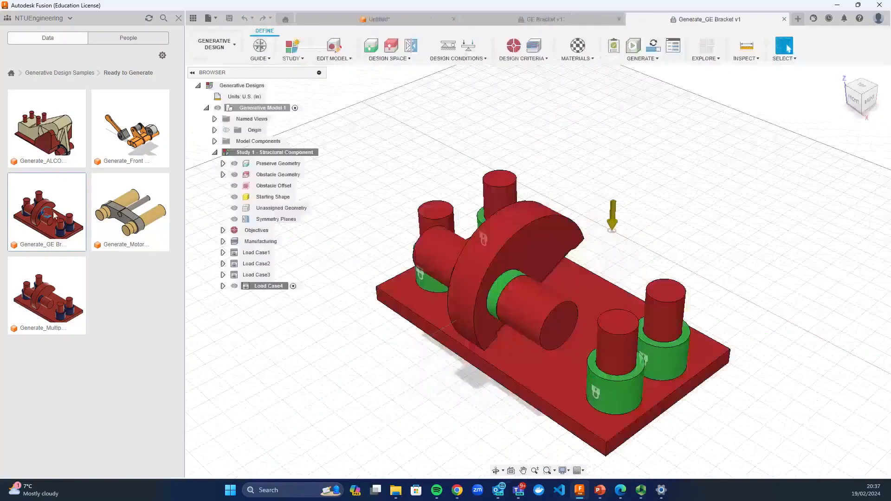
pyautogui.click(226, 55)
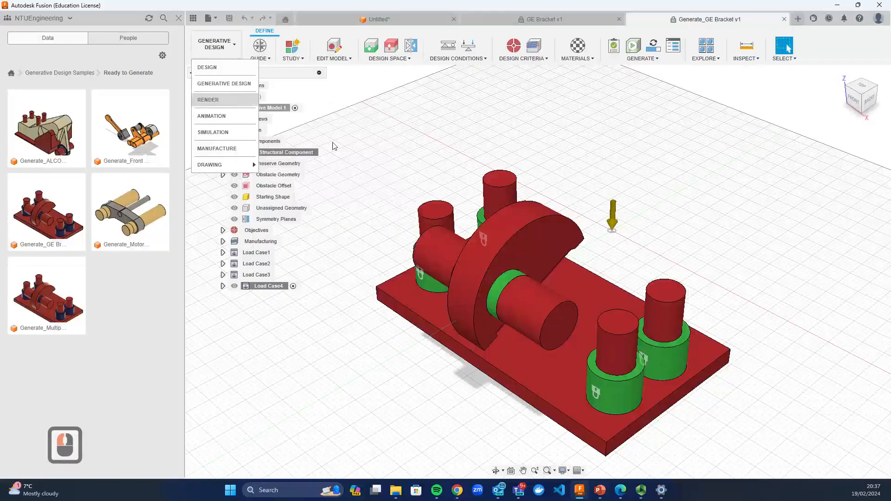
pyautogui.click(251, 190)
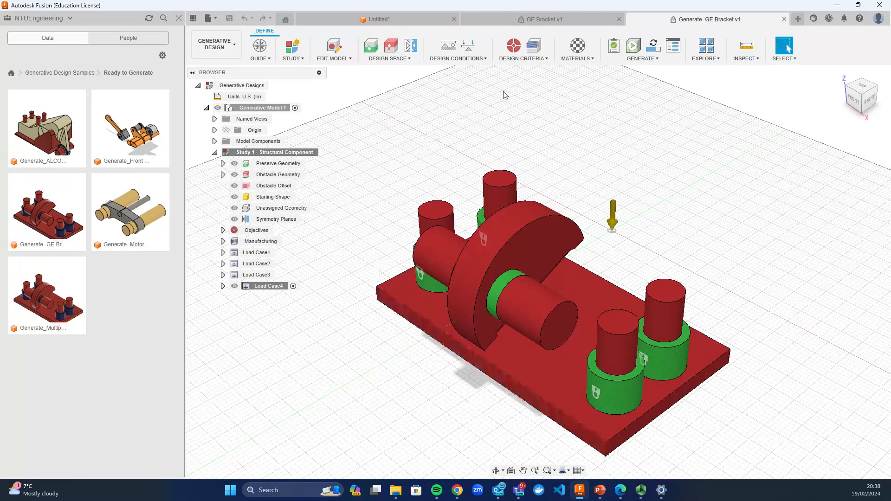
# - Open the Explore_GE Bracket sample from the Ready to Explore folder and display its generative results
pyautogui.click(635, 50)
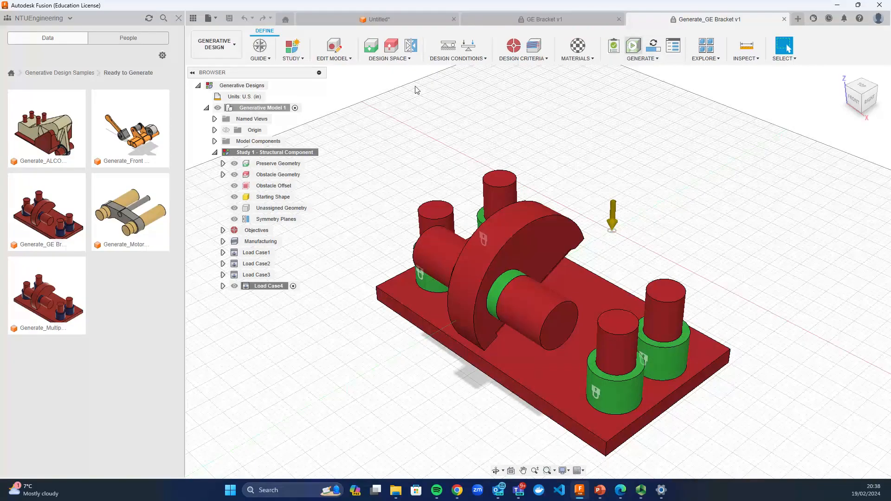
pyautogui.click(51, 78)
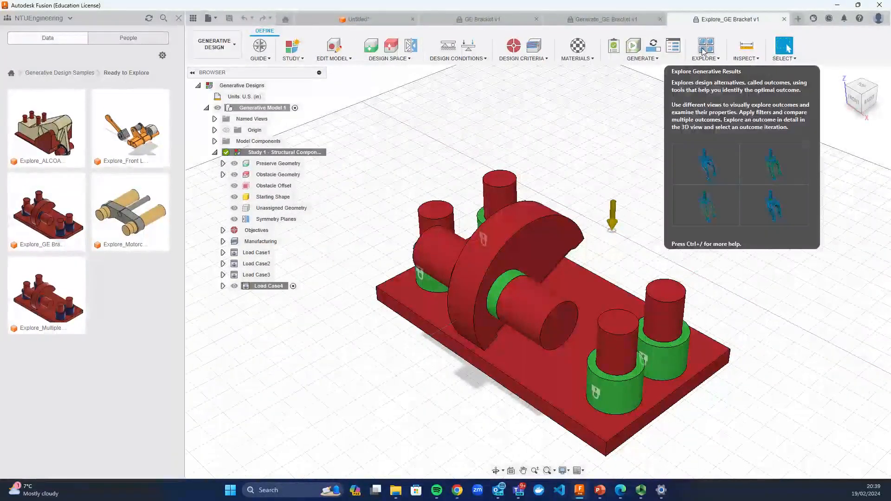
pyautogui.click(703, 51)
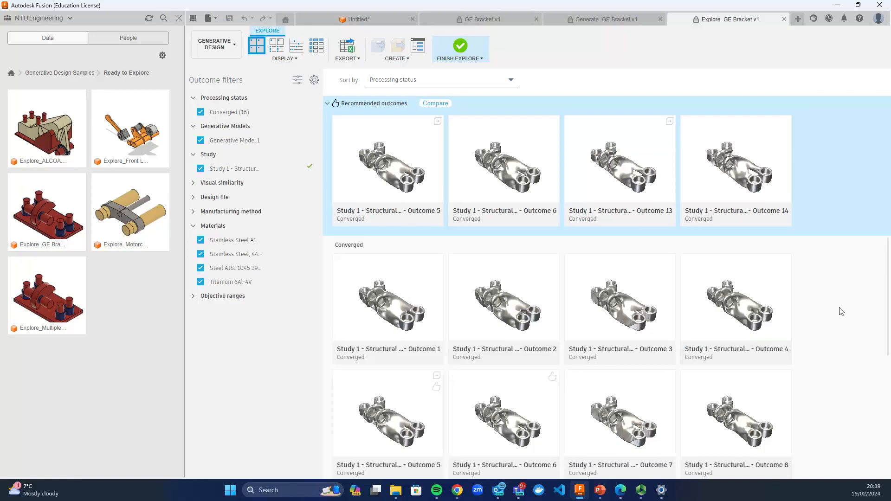
# - Browse the generated outcomes and open Outcome 5 of Study 1 from the recommended outcomes
pyautogui.scroll(-7, 841, 312)
pyautogui.scroll(9, 393, 169)
pyautogui.doubleClick(394, 169)
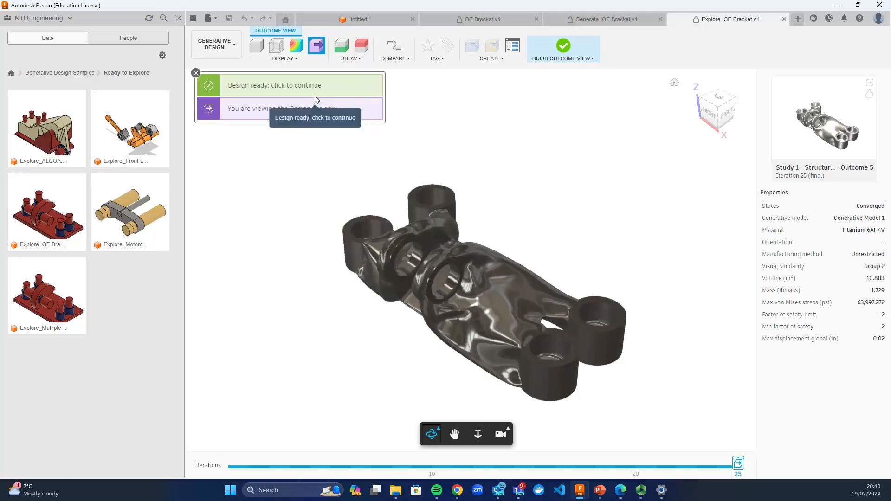
# - Inspect Outcome 5 in the stress view from several angles and return to the design preview
pyautogui.click(296, 45)
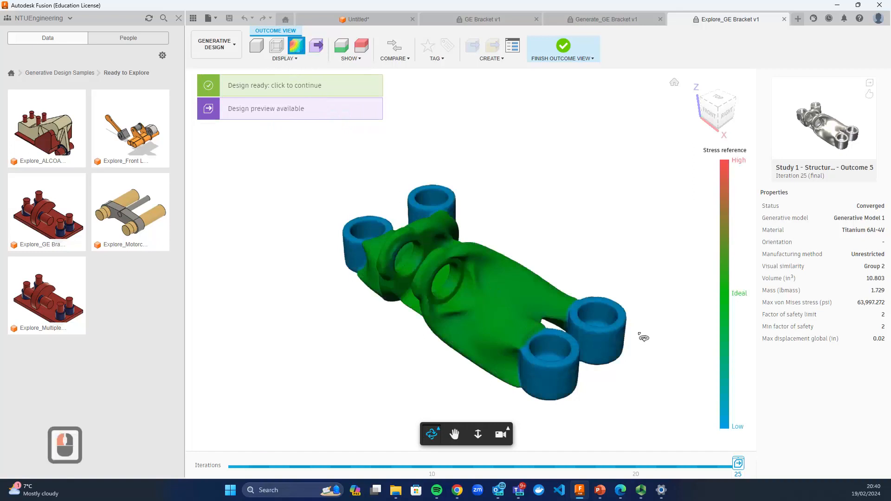
pyautogui.moveTo(621, 377); pyautogui.dragTo(629, 372)
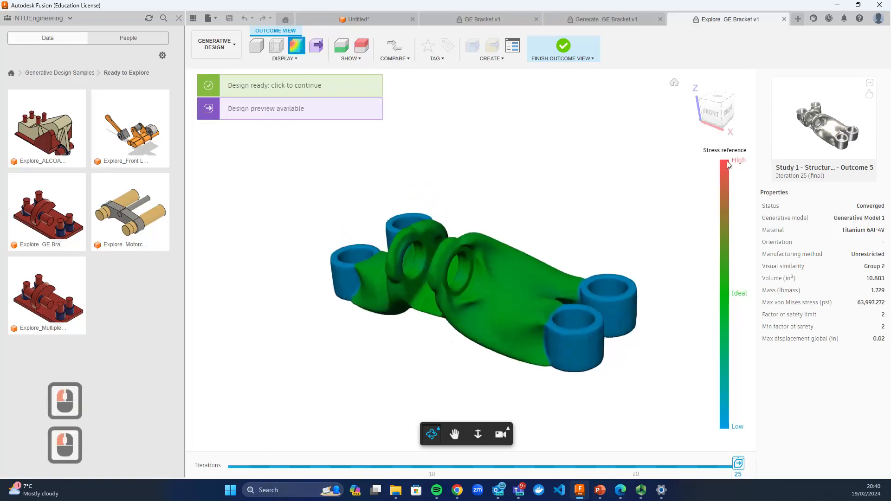
pyautogui.moveTo(554, 224); pyautogui.dragTo(521, 238)
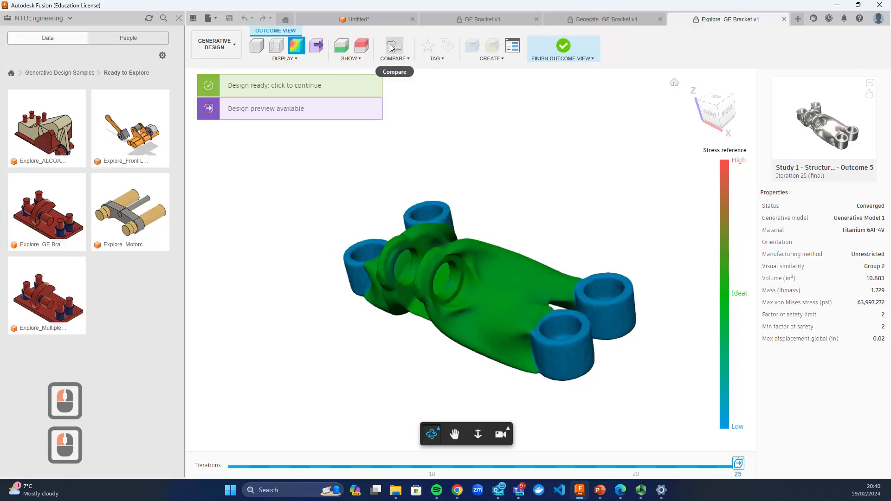
pyautogui.click(316, 45)
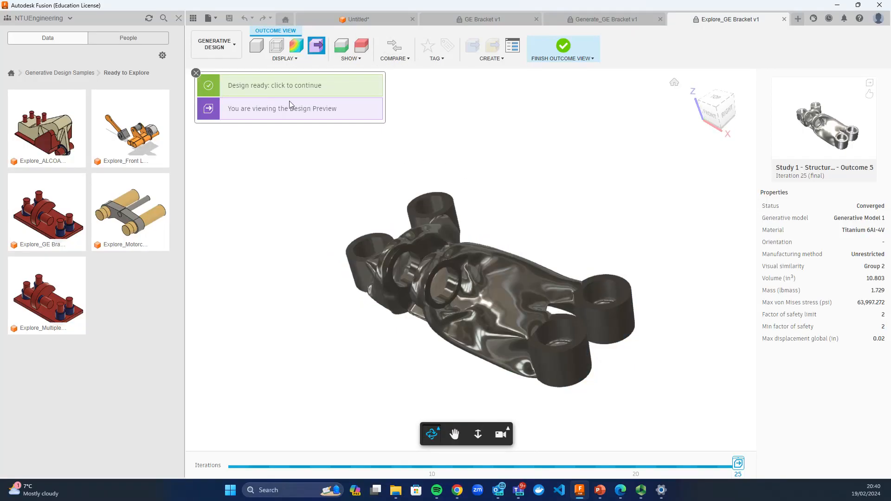
# - Open the ready design of Outcome 5 in a separate tab and create a component from its body
pyautogui.click(257, 91)
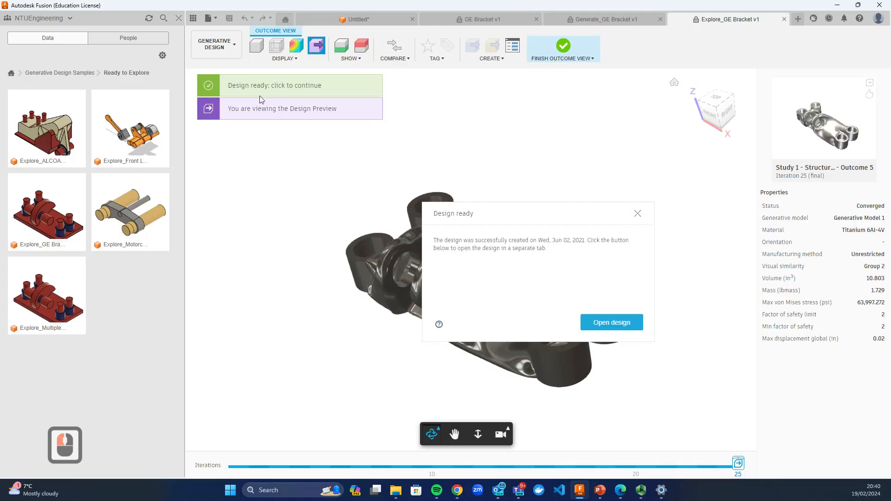
pyautogui.click(609, 327)
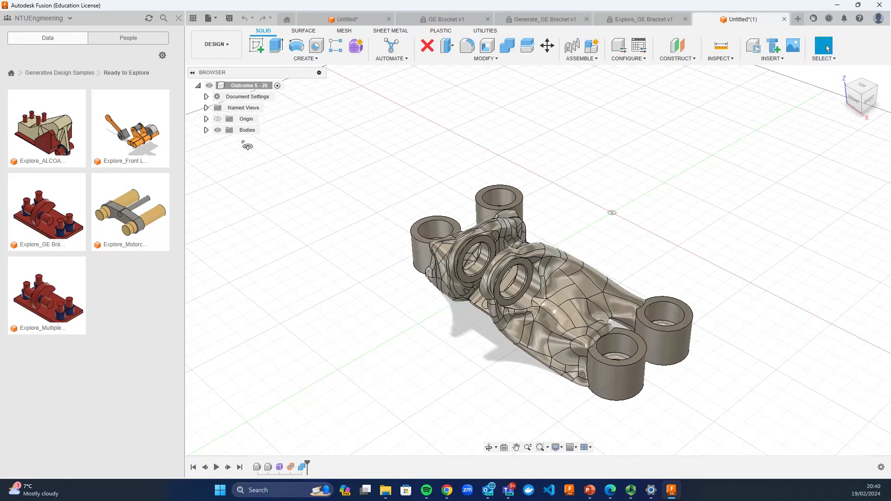
pyautogui.click(206, 130)
pyautogui.rightClick(254, 142)
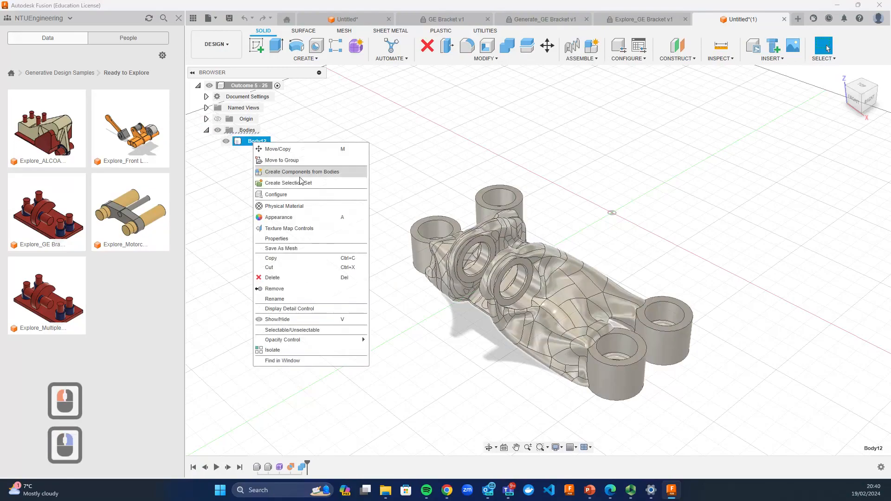
pyautogui.click(323, 177)
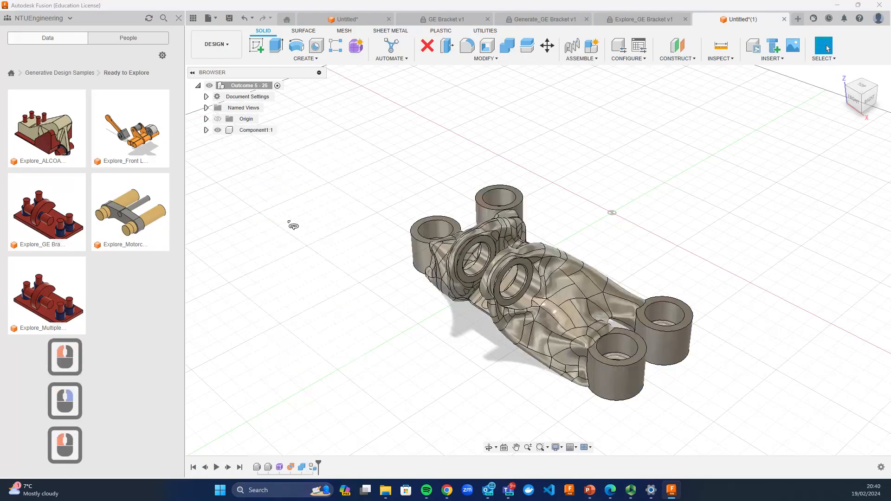
# - Save the outcome design as "ge bracket" in the Admin Project
pyautogui.click(229, 18)
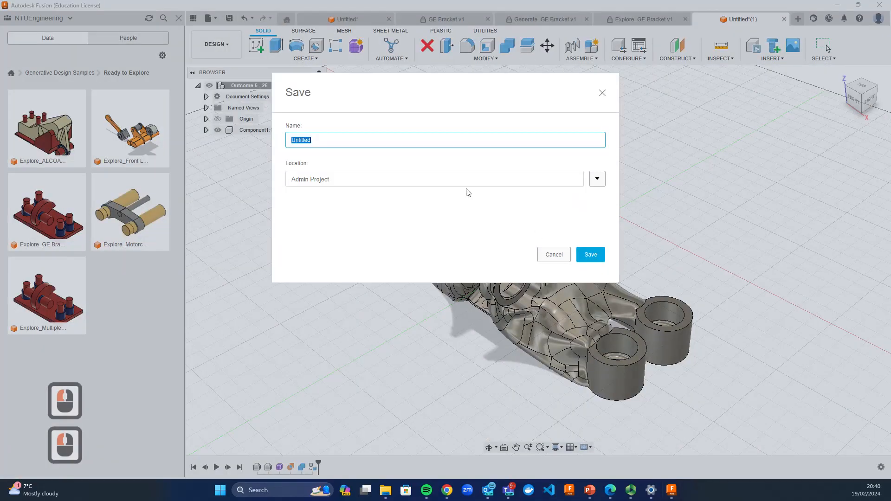
pyautogui.write('ge bracket')
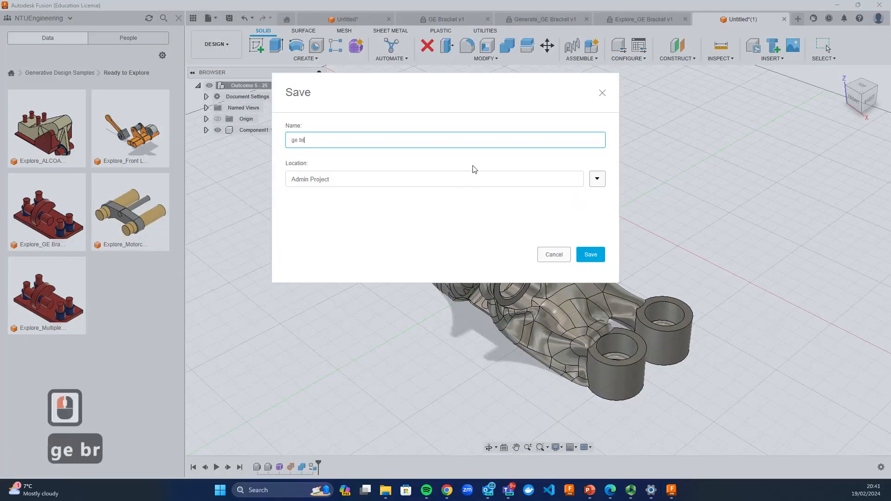
pyautogui.press('Return')
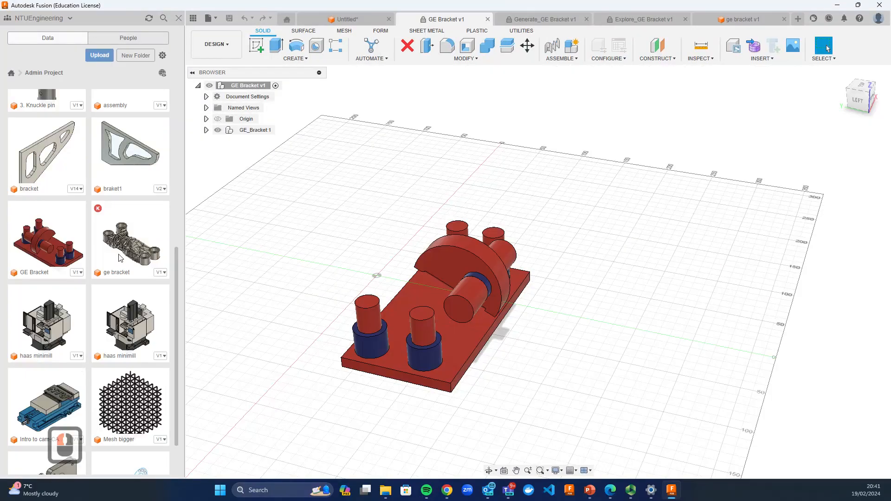
# - Insert the saved ge bracket design into the GE Bracket design, keeping its default position
pyautogui.rightClick(120, 258)
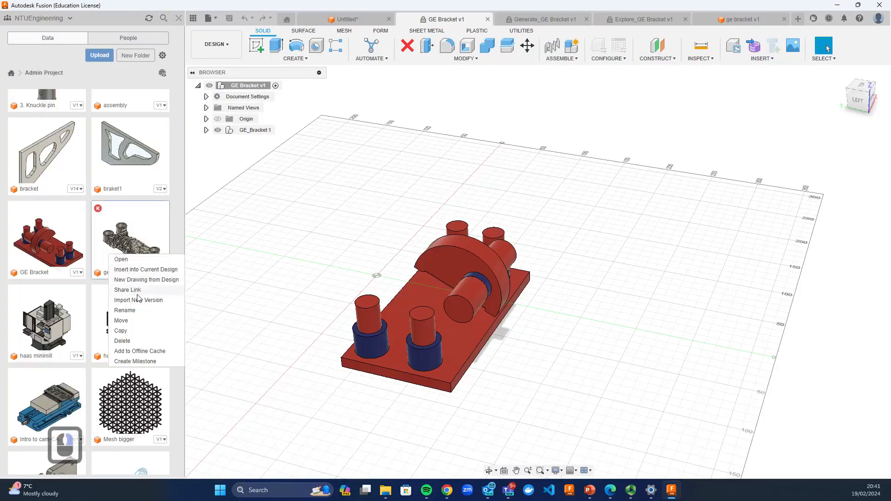
pyautogui.click(150, 269)
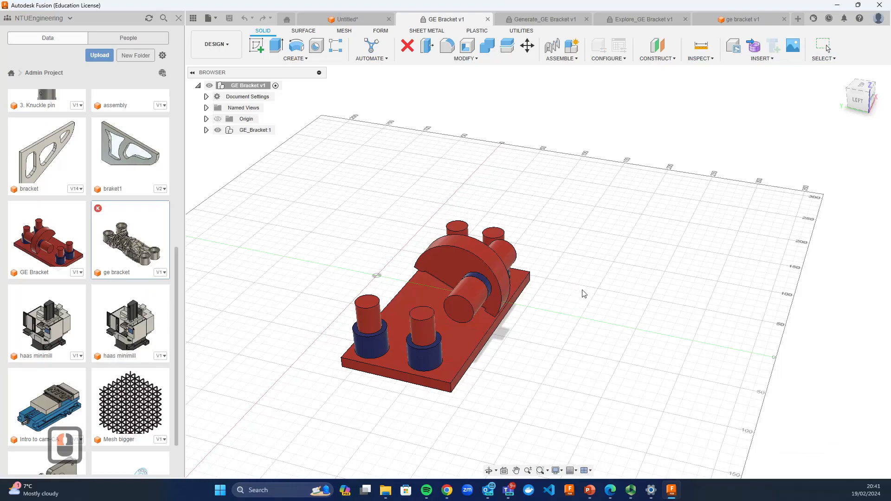
pyautogui.scroll(5, 600, 302)
pyautogui.keyDown('shift'); pyautogui.moveTo(706, 360); pyautogui.dragTo(761, 334, button='middle'); pyautogui.keyUp('shift')
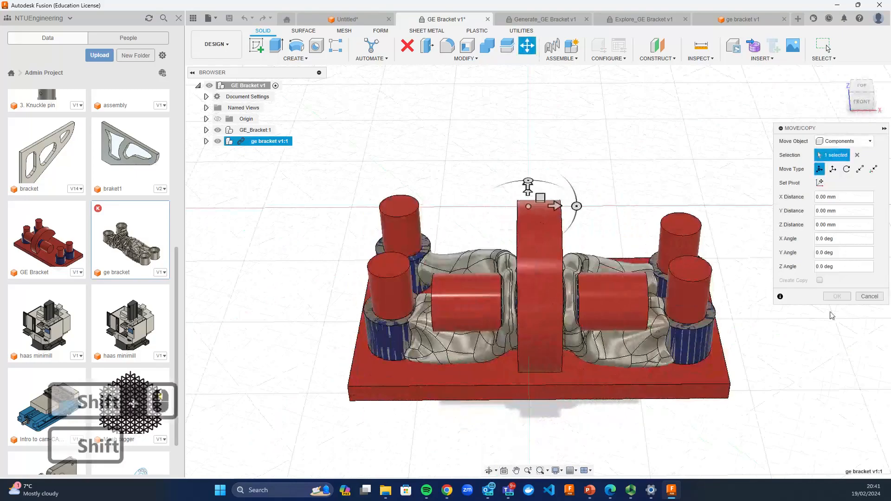
pyautogui.click(869, 296)
pyautogui.keyDown('shift'); pyautogui.moveTo(819, 340); pyautogui.dragTo(792, 336, button='middle'); pyautogui.keyUp('shift')
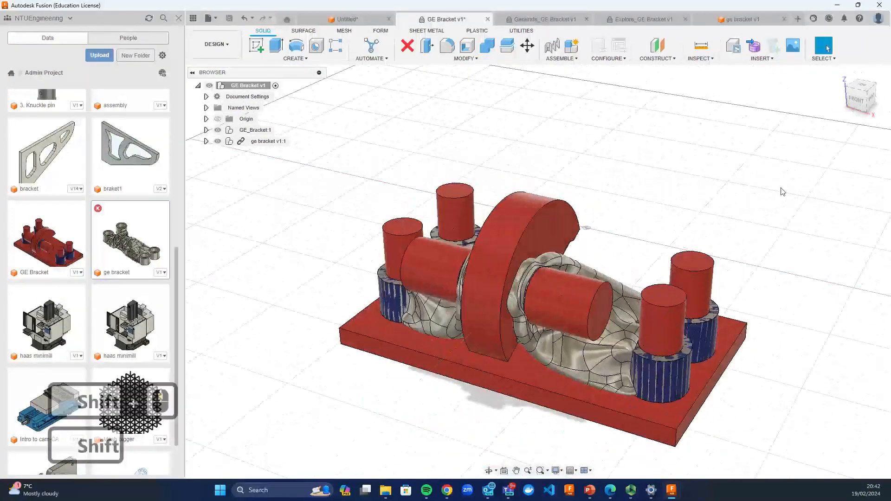
# - Return to the Explore_GE Bracket outcome, view it with its obstacle and preserve geometry shown, and finish the outcome view
pyautogui.click(653, 19)
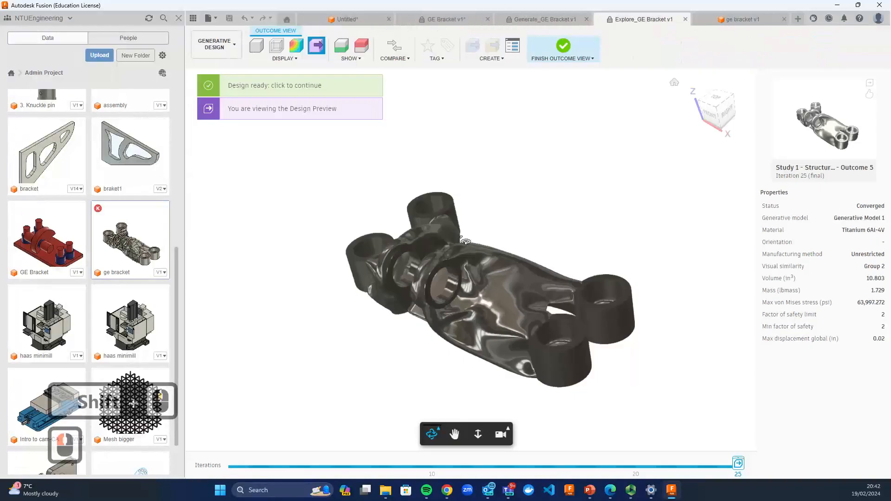
pyautogui.click(361, 45)
pyautogui.click(341, 45)
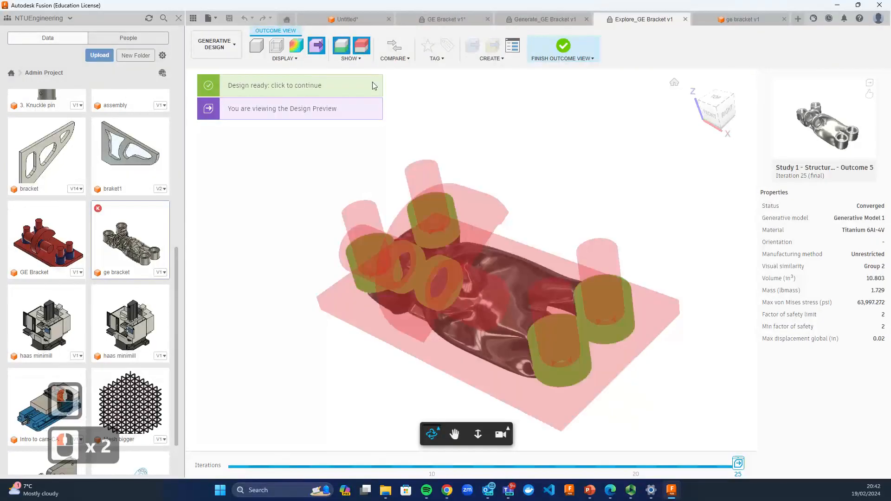
pyautogui.keyDown('shift'); pyautogui.moveTo(596, 211); pyautogui.dragTo(644, 299, button='middle'); pyautogui.keyUp('shift')
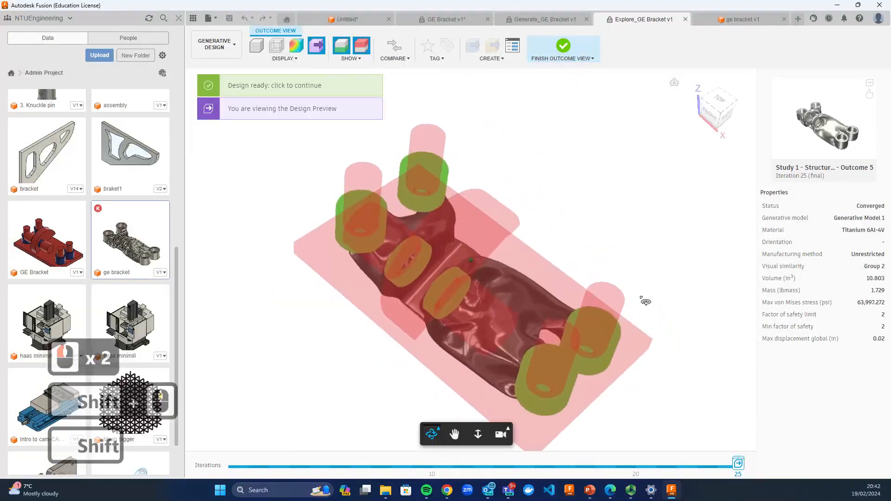
pyautogui.click(563, 46)
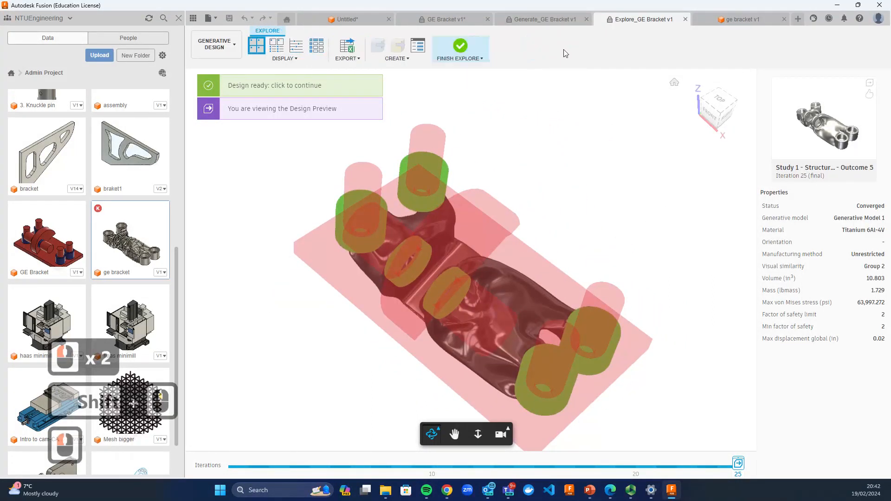